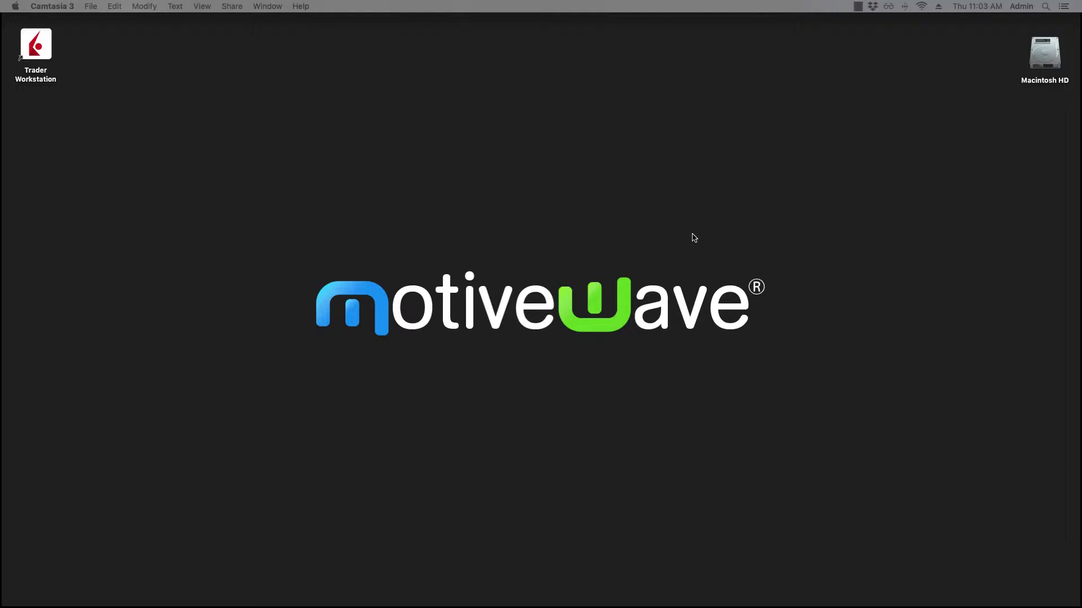
# Open the Downloads folder in a Finder window
pyautogui.moveTo(678, 607)
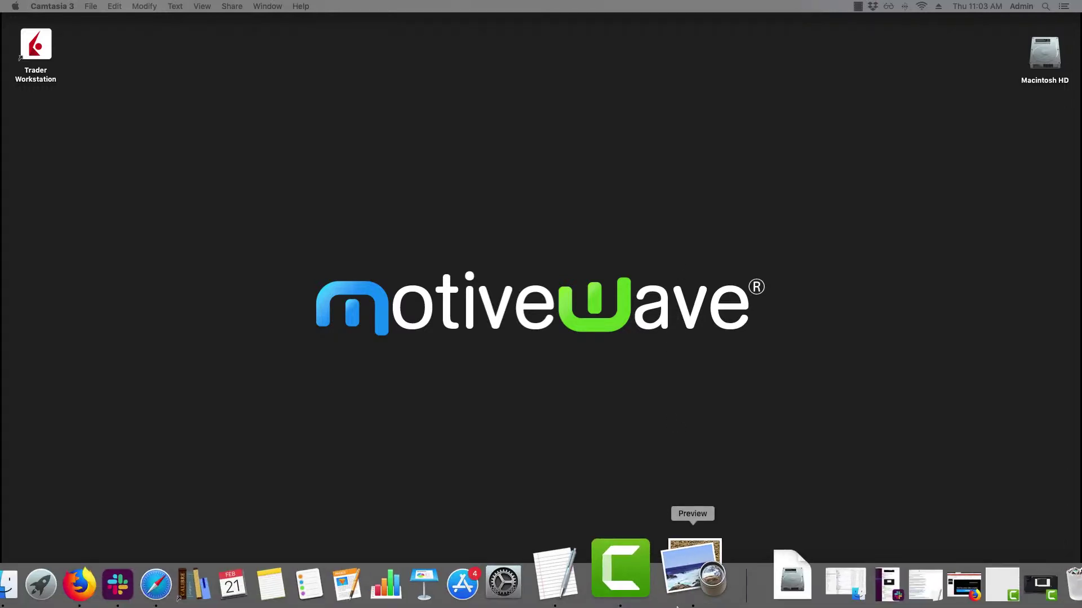
pyautogui.click(742, 569)
pyautogui.click(761, 473)
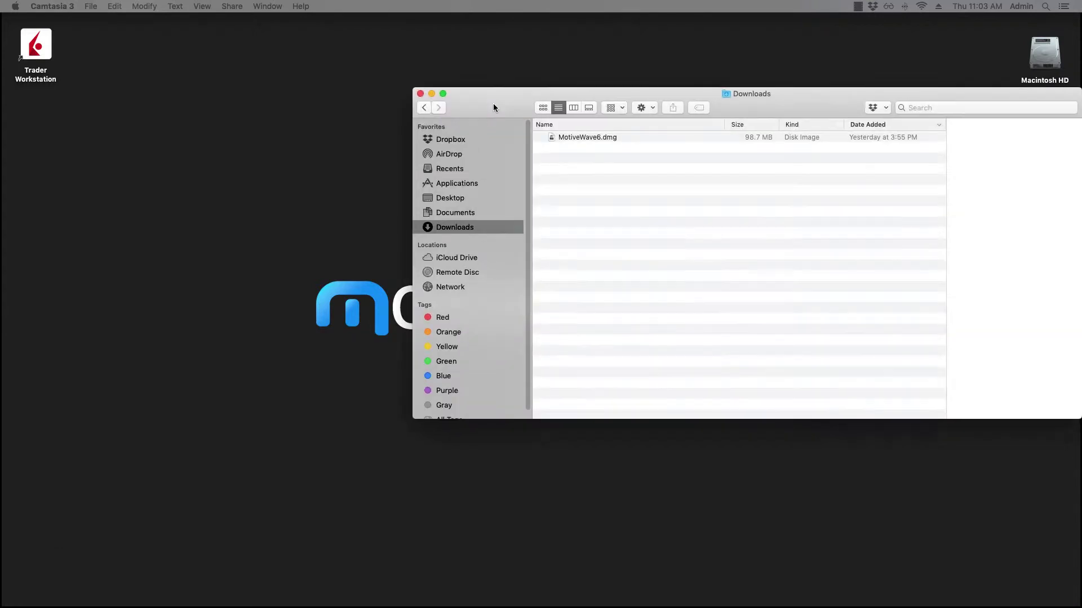
pyautogui.moveTo(492, 103); pyautogui.dragTo(251, 199)
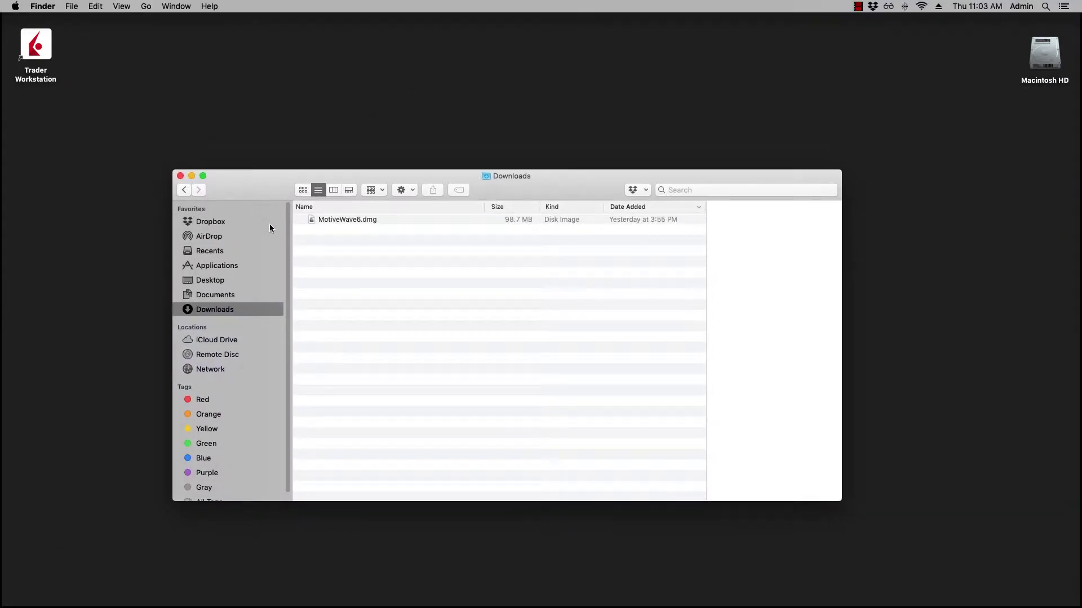
# Mount MotiveWave6.dmg and copy the MotiveWave app into Applications
pyautogui.doubleClick(349, 220)
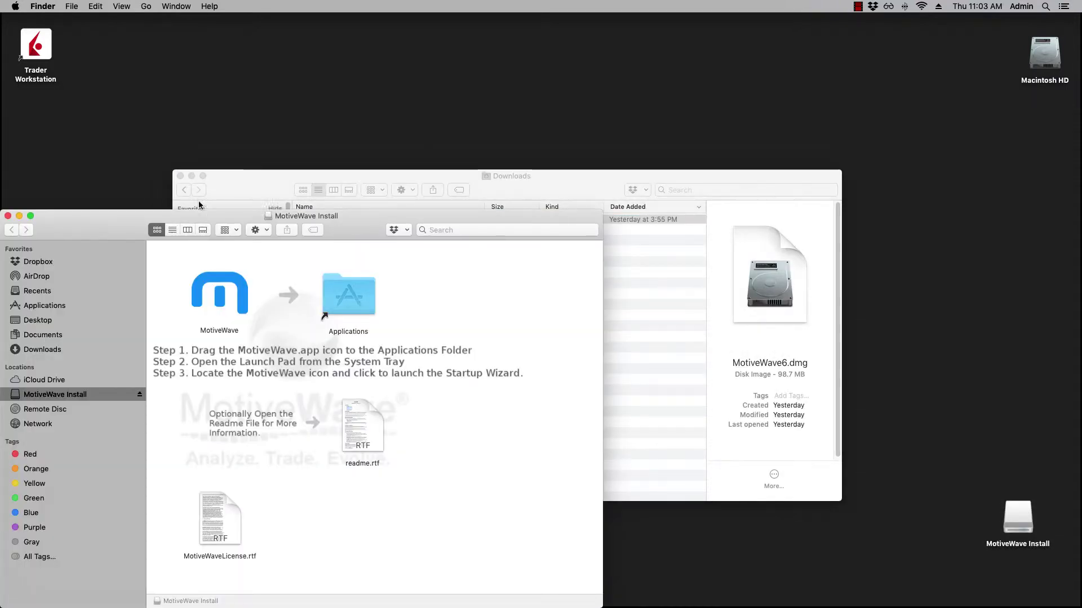
pyautogui.moveTo(100, 222); pyautogui.dragTo(279, 124)
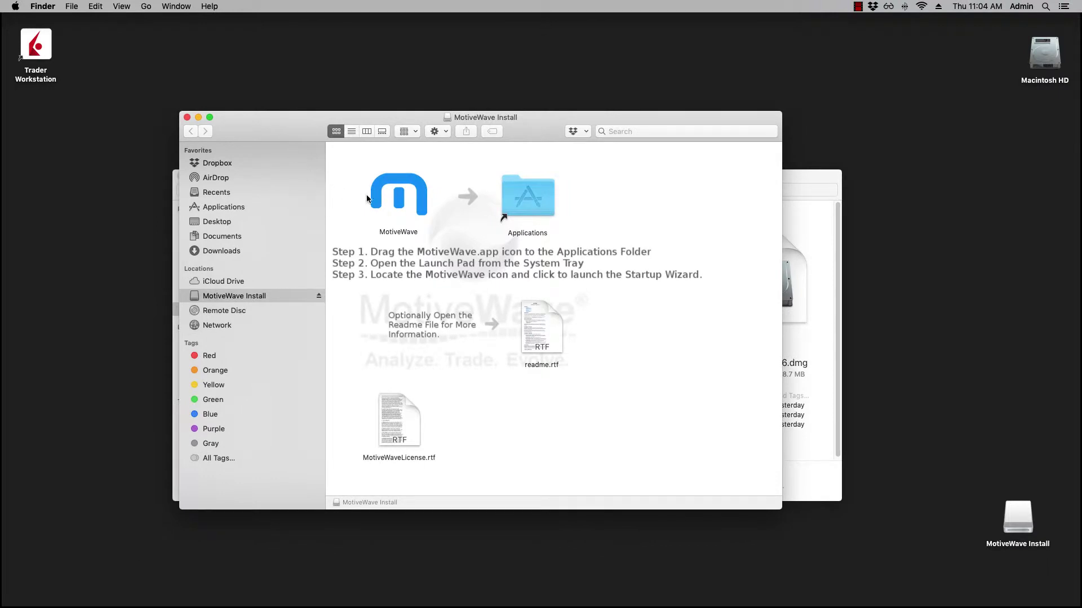
pyautogui.moveTo(394, 200); pyautogui.dragTo(523, 210)
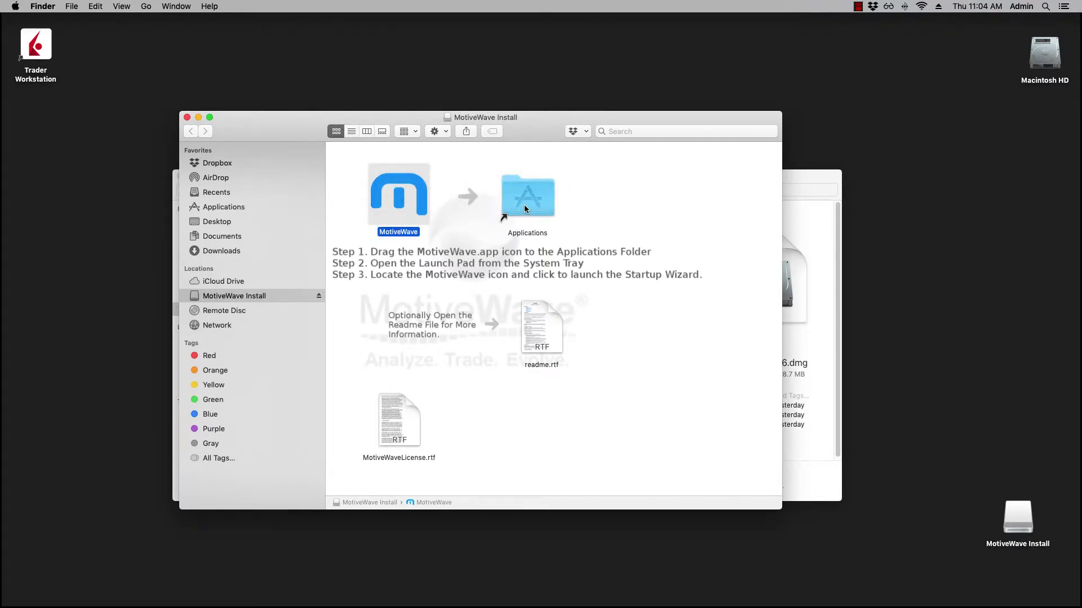
# Launch MotiveWave from the Applications folder and allow the downloaded app to open
pyautogui.doubleClick(524, 209)
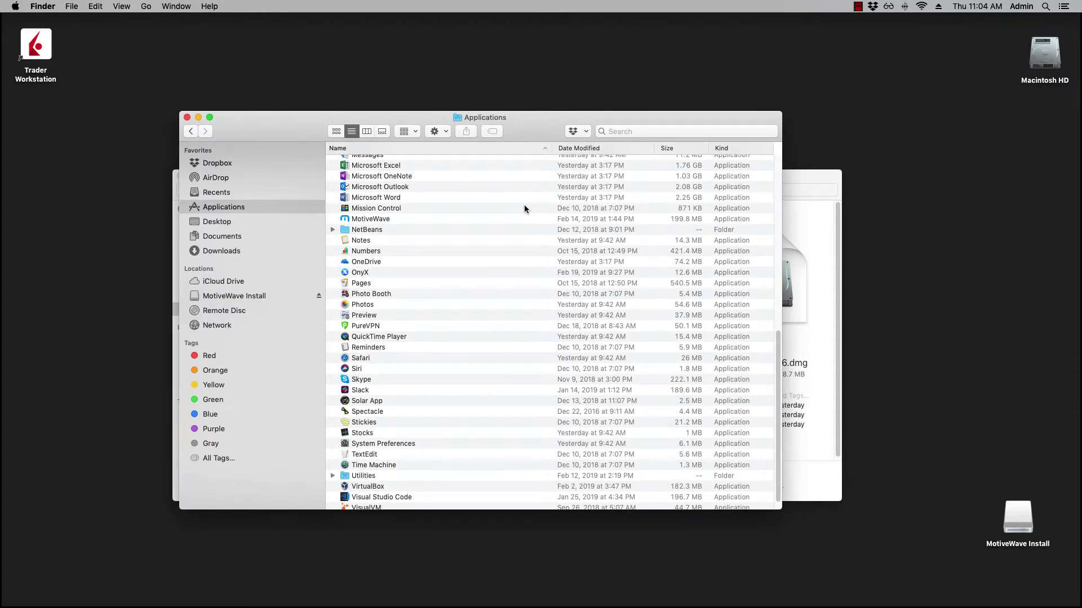
pyautogui.click(382, 223)
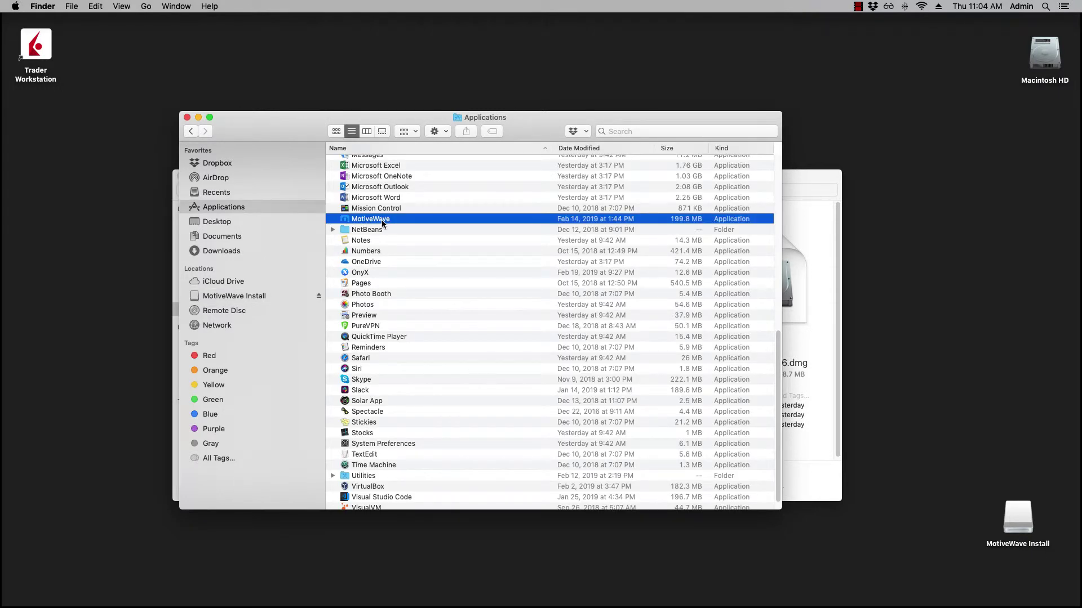
pyautogui.doubleClick(382, 223)
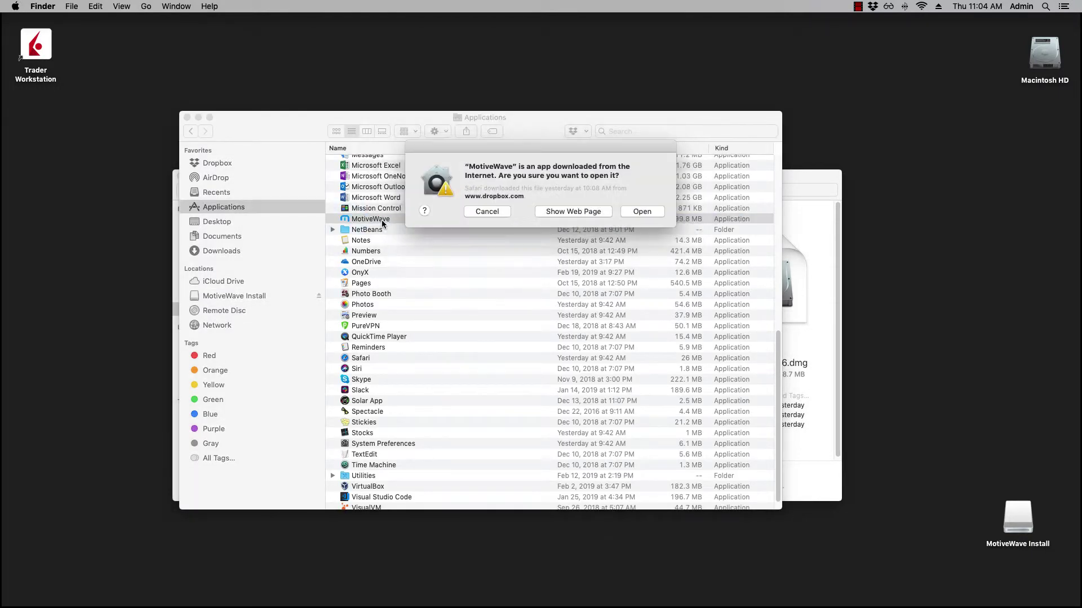
pyautogui.click(629, 214)
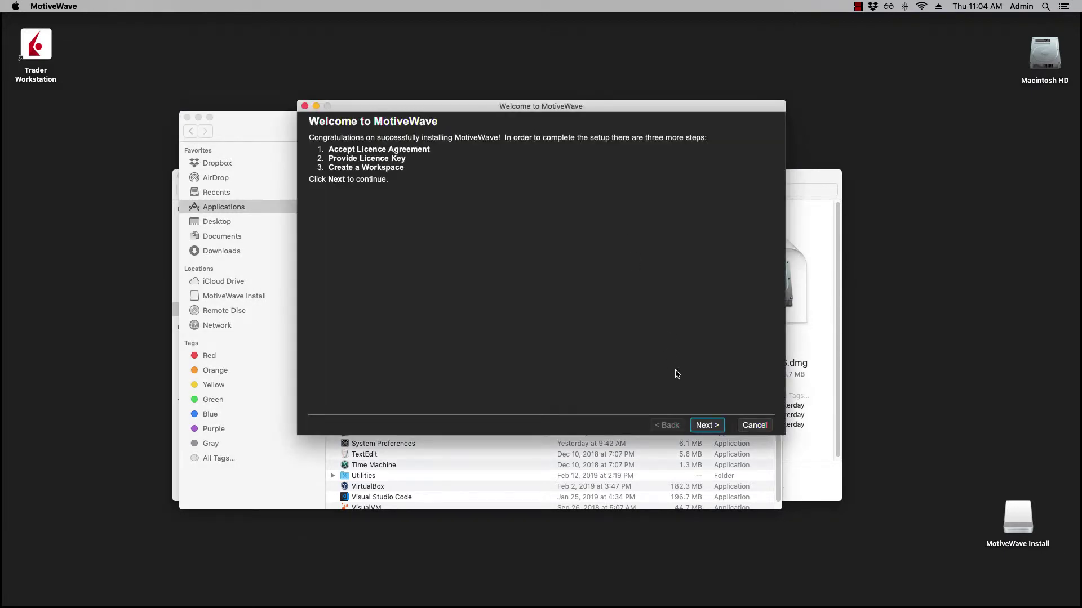
# Move past the Welcome page and scroll through the licence agreement text
pyautogui.click(705, 427)
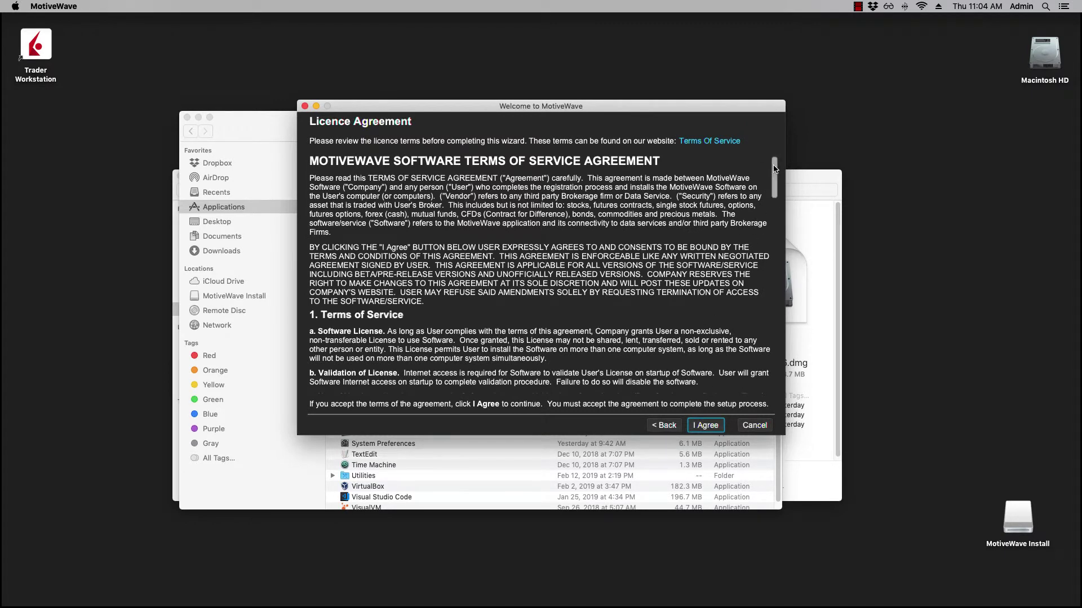
pyautogui.scroll(-3, 773, 178)
pyautogui.moveTo(773, 178); pyautogui.dragTo(772, 361)
# Accept the licence, then paste the licence key from the TextEdit trial e-mail into Licence Key
pyautogui.click(706, 426)
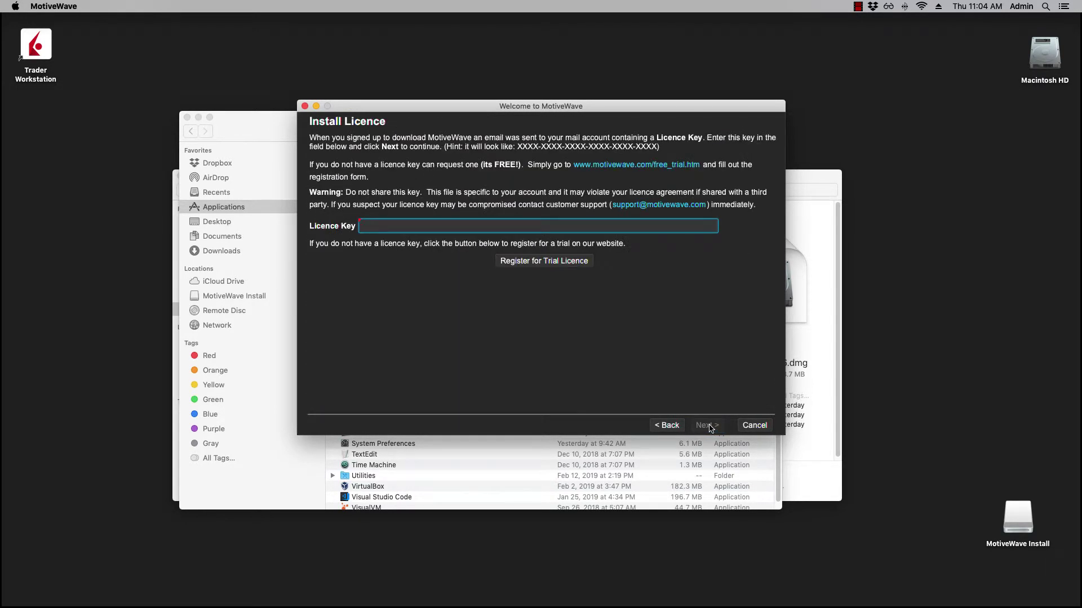
pyautogui.moveTo(529, 606)
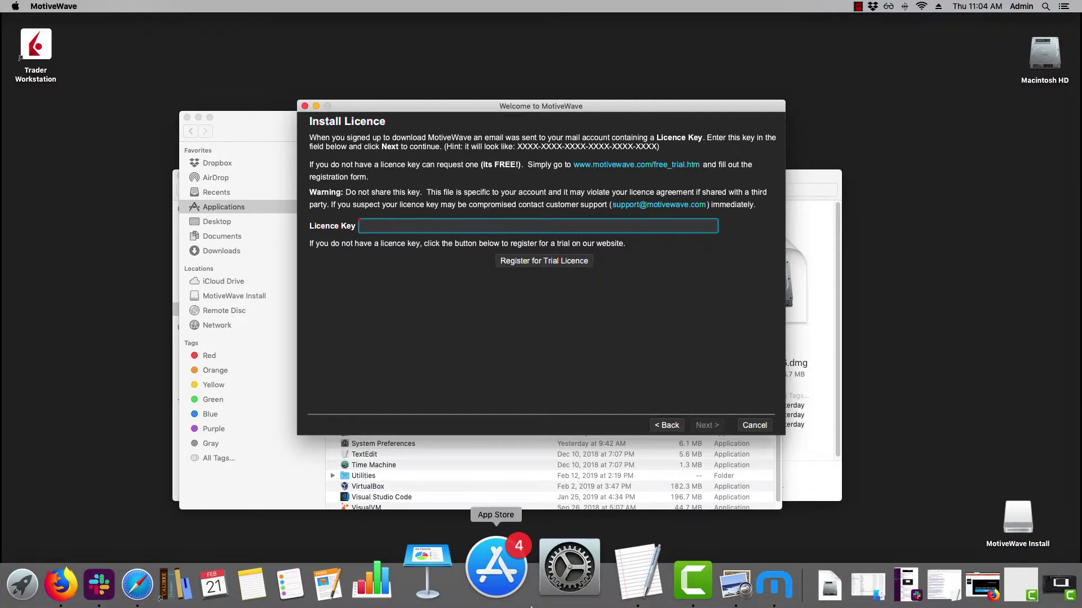
pyautogui.click(600, 581)
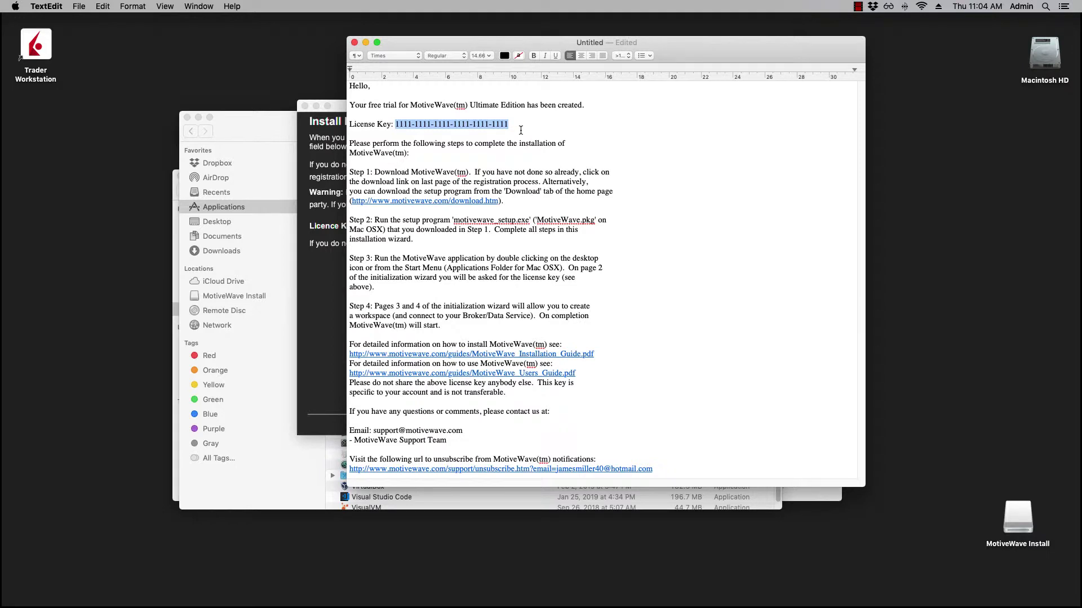
pyautogui.moveTo(509, 124); pyautogui.dragTo(397, 130)
pyautogui.press('super+c')
pyautogui.moveTo(437, 41); pyautogui.dragTo(477, 50)
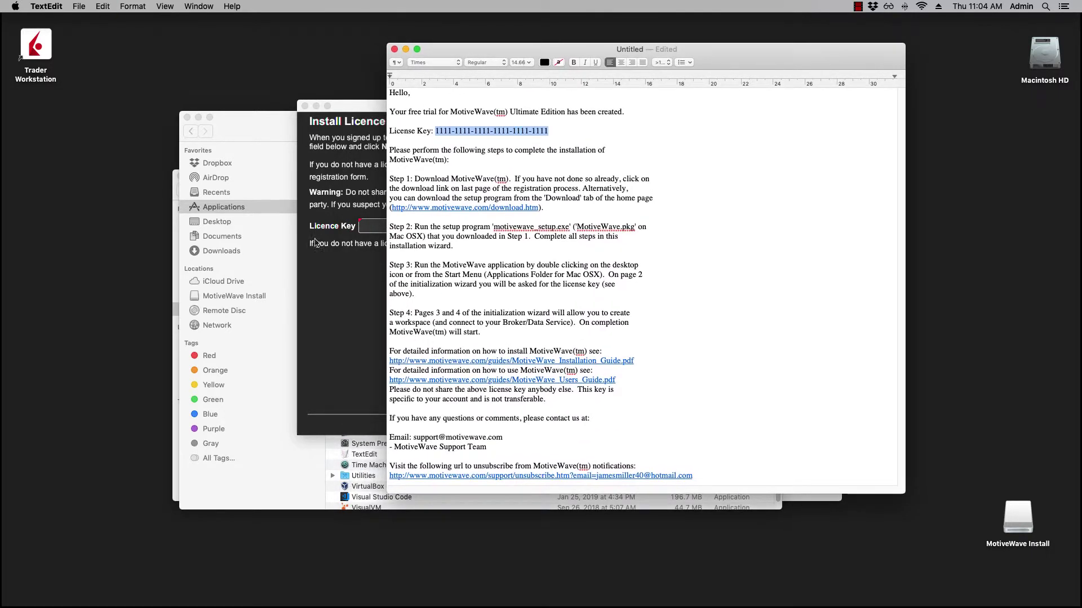
pyautogui.click(332, 307)
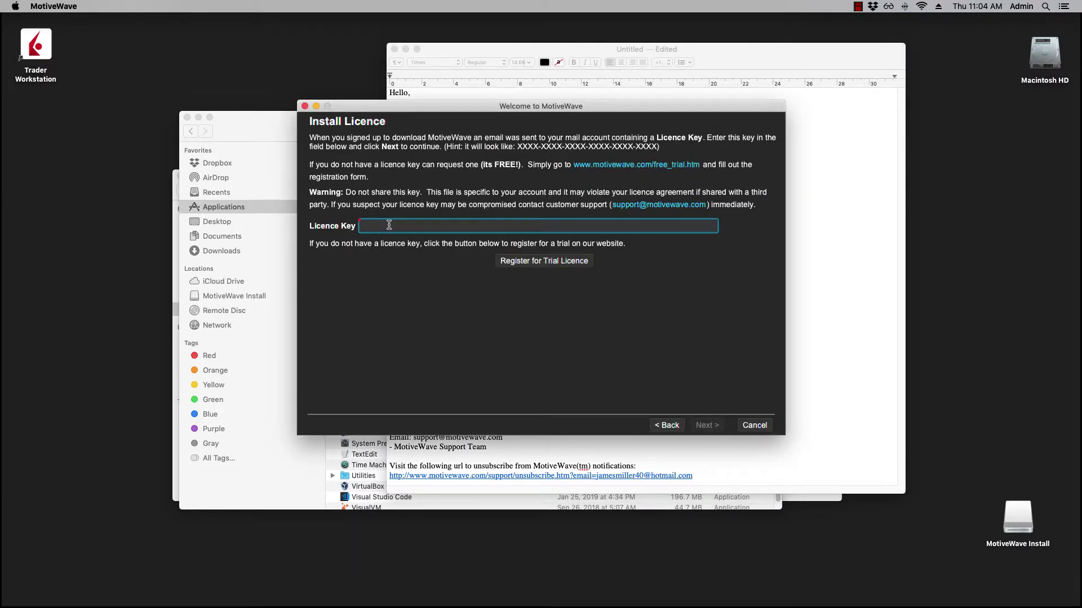
pyautogui.press('super+v')
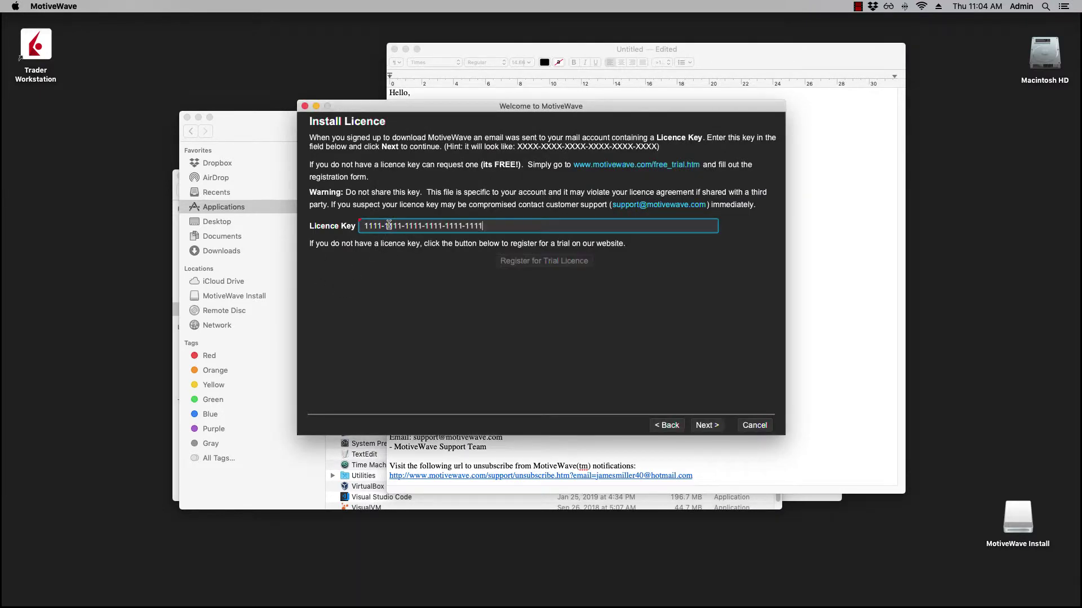
# Name the new workspace 'Google', keeping MotiveWave Cloud as its location
pyautogui.click(707, 425)
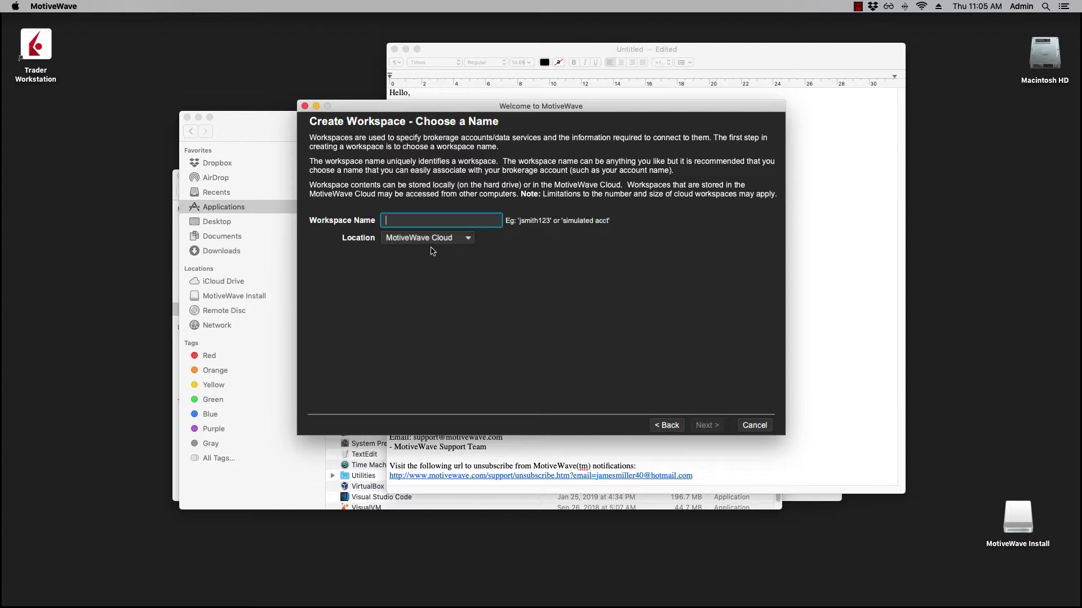
pyautogui.click(467, 239)
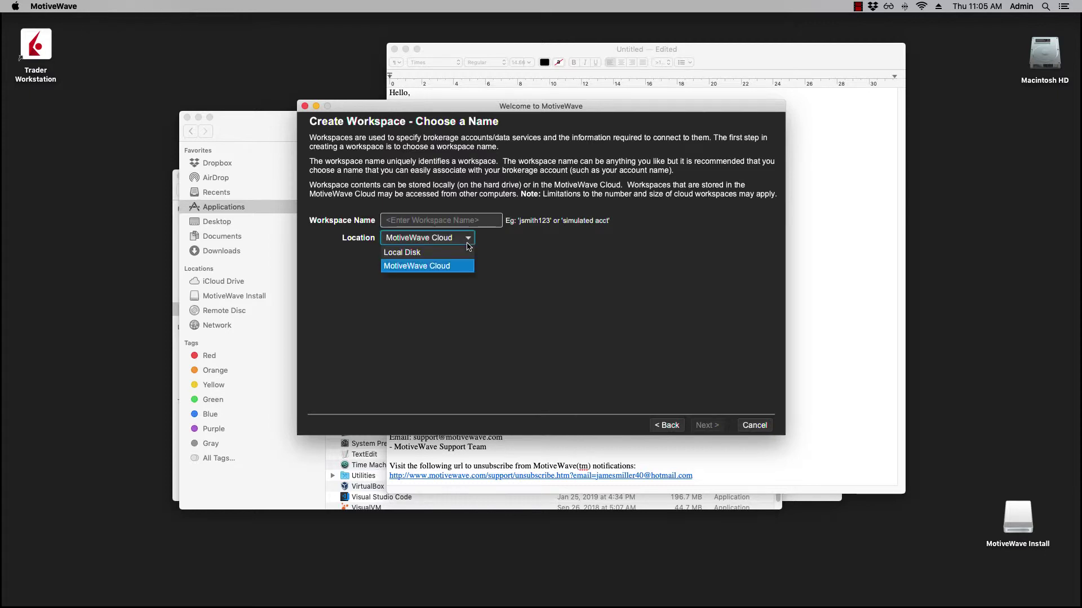
pyautogui.click(541, 265)
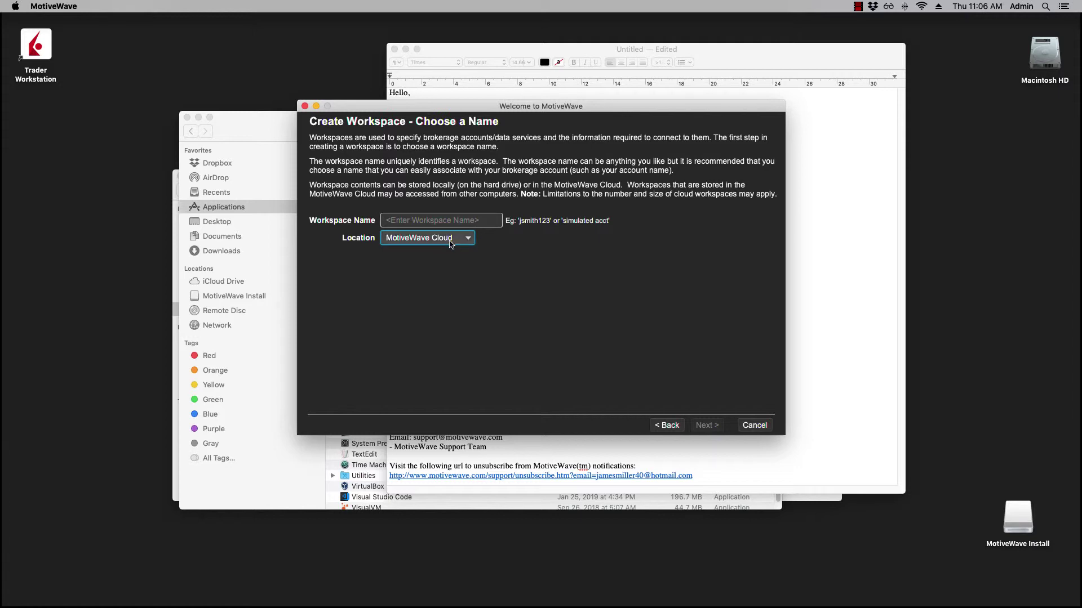
pyautogui.click(444, 222)
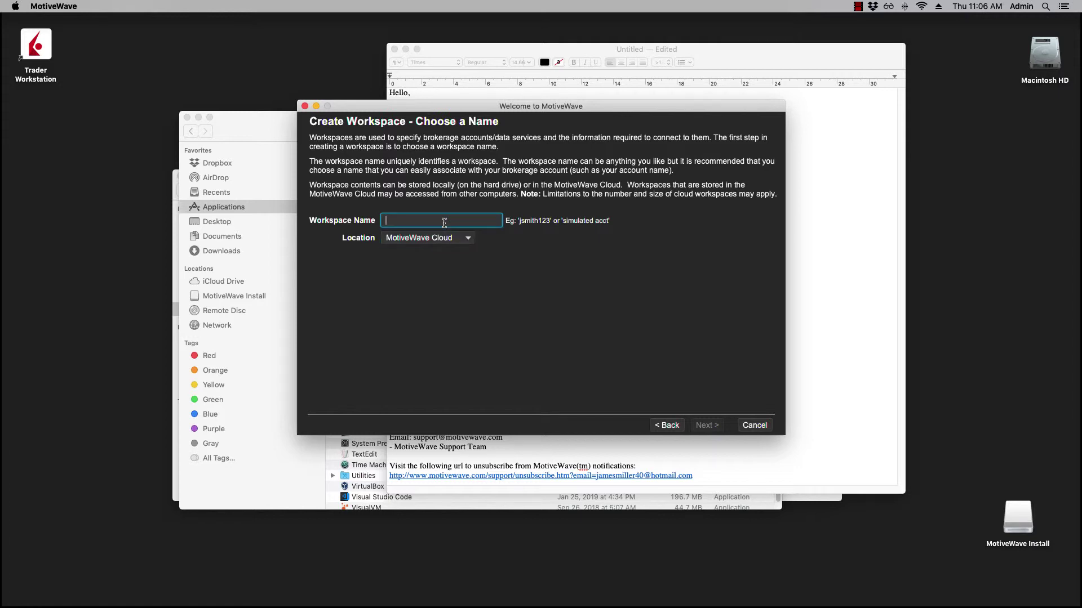
pyautogui.write('Google')
pyautogui.click(702, 425)
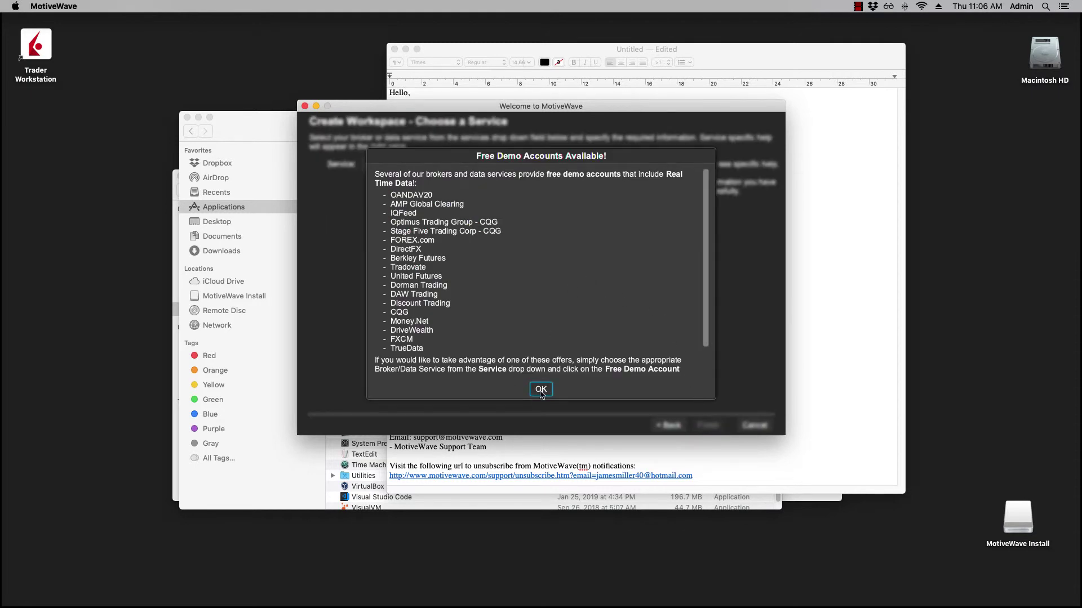
# Select Google/Yahoo as the data service, accept its disclaimer, and finish the workspace
pyautogui.click(541, 390)
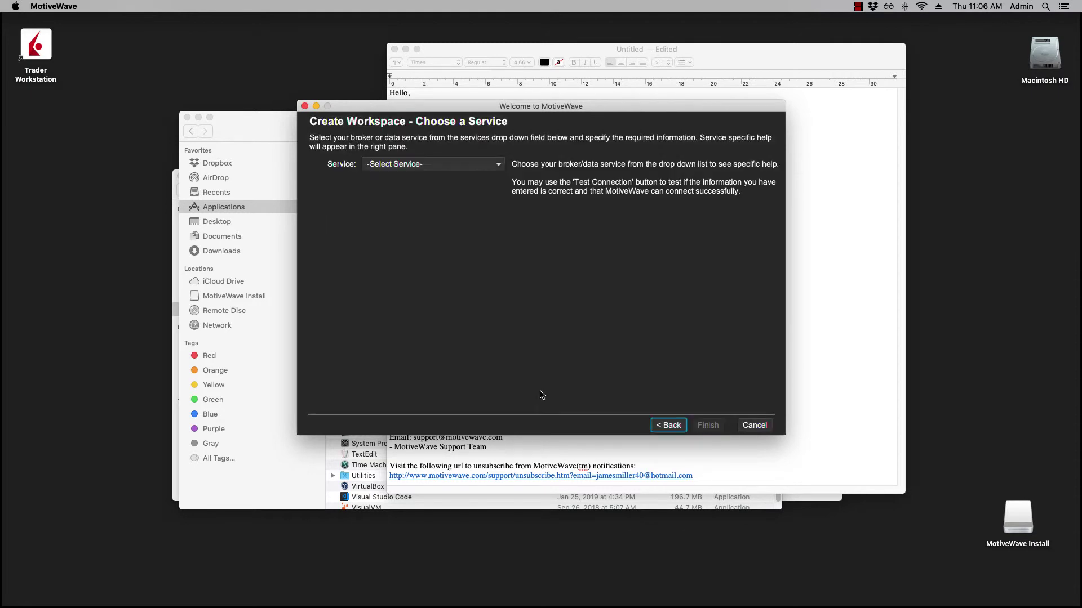
pyautogui.click(483, 168)
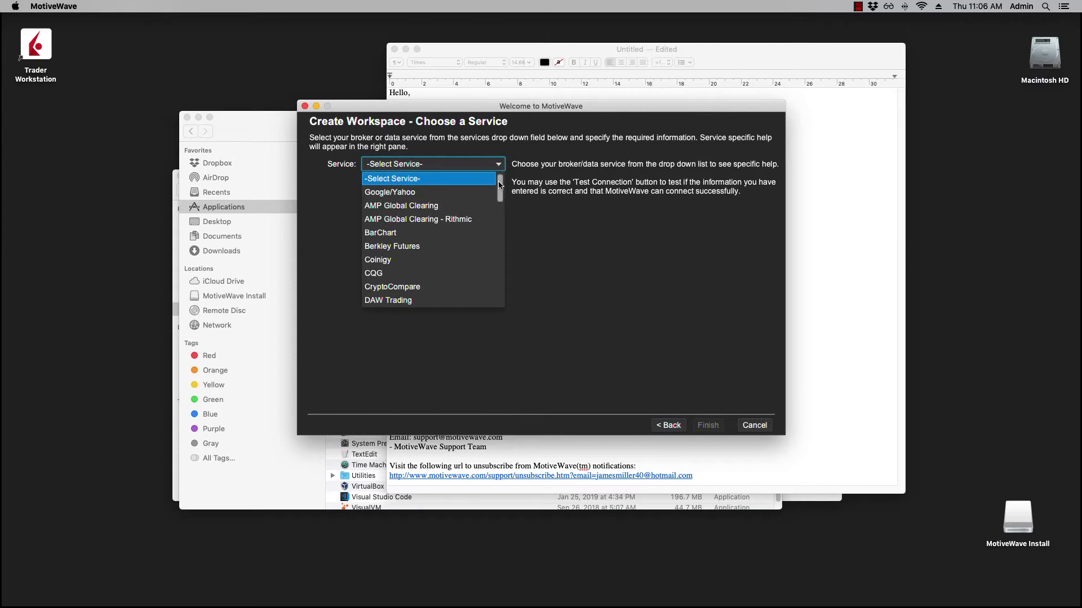
pyautogui.moveTo(499, 183); pyautogui.dragTo(499, 278)
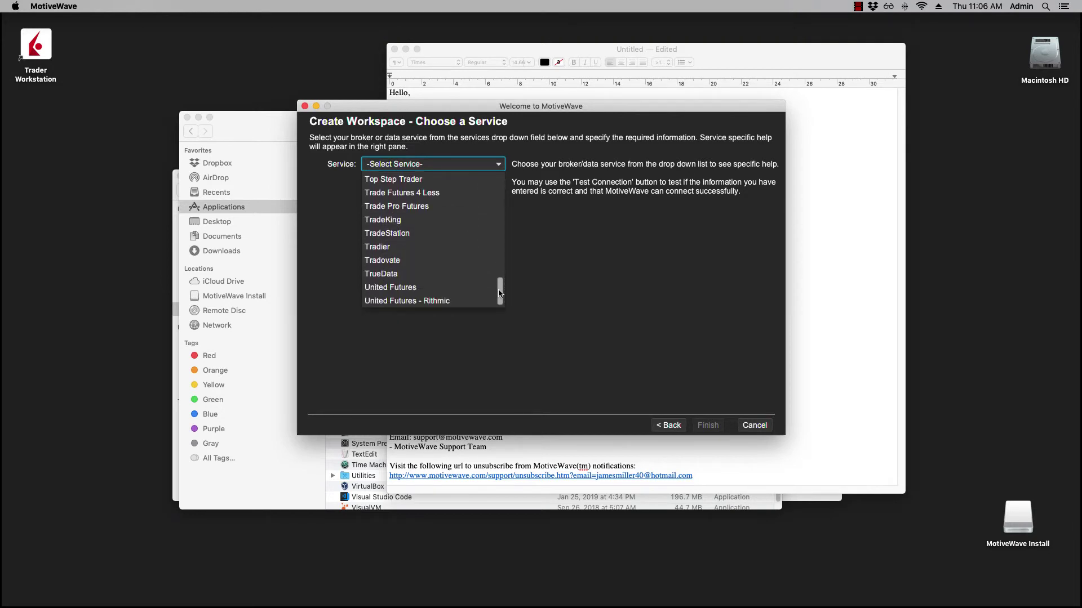
pyautogui.moveTo(499, 293); pyautogui.dragTo(513, 179)
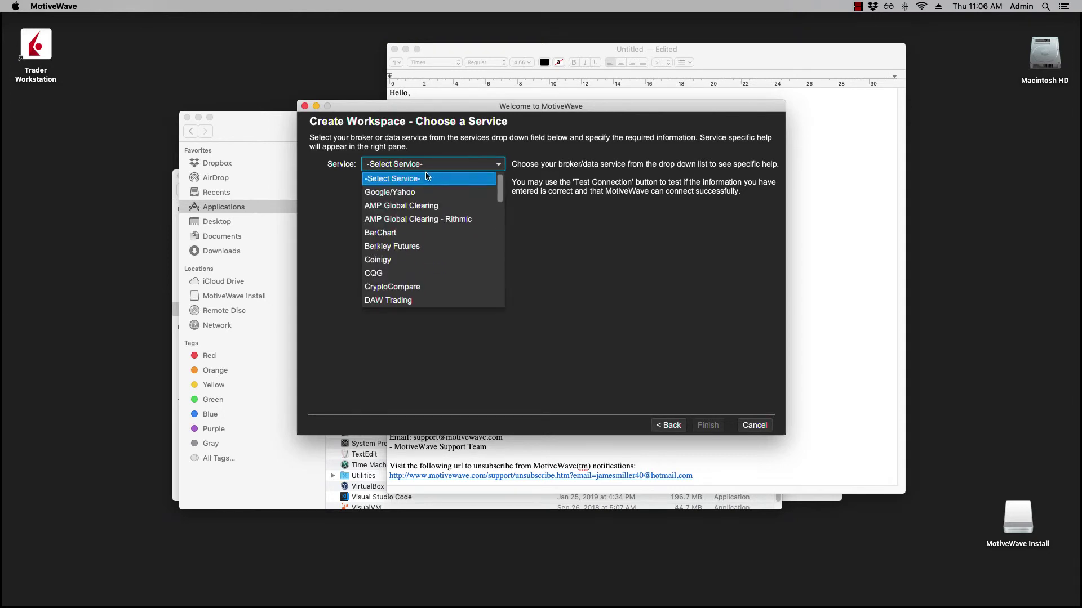
pyautogui.click(399, 192)
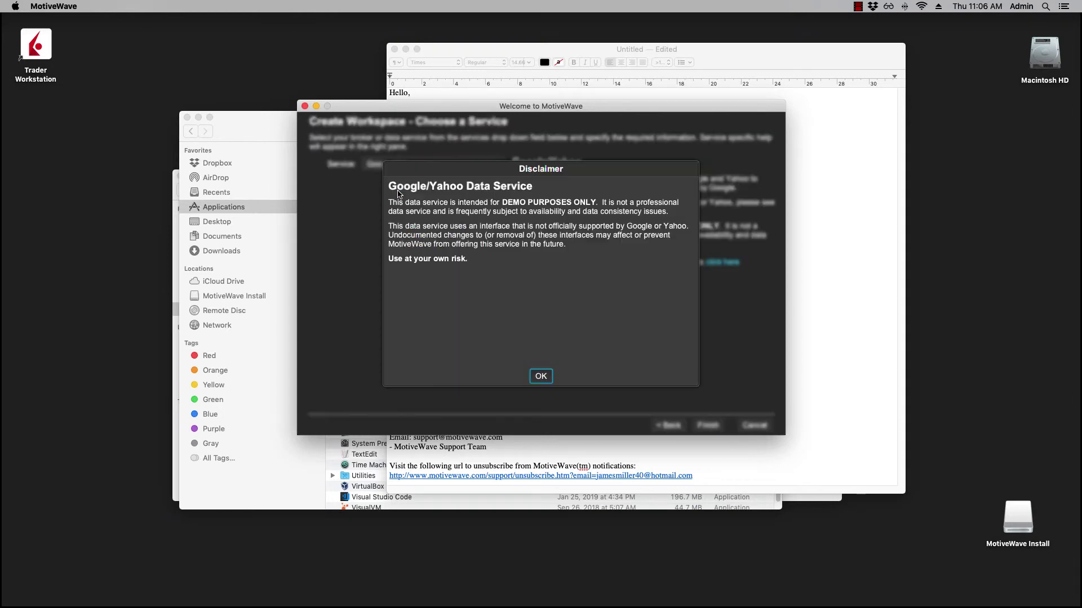
pyautogui.click(541, 376)
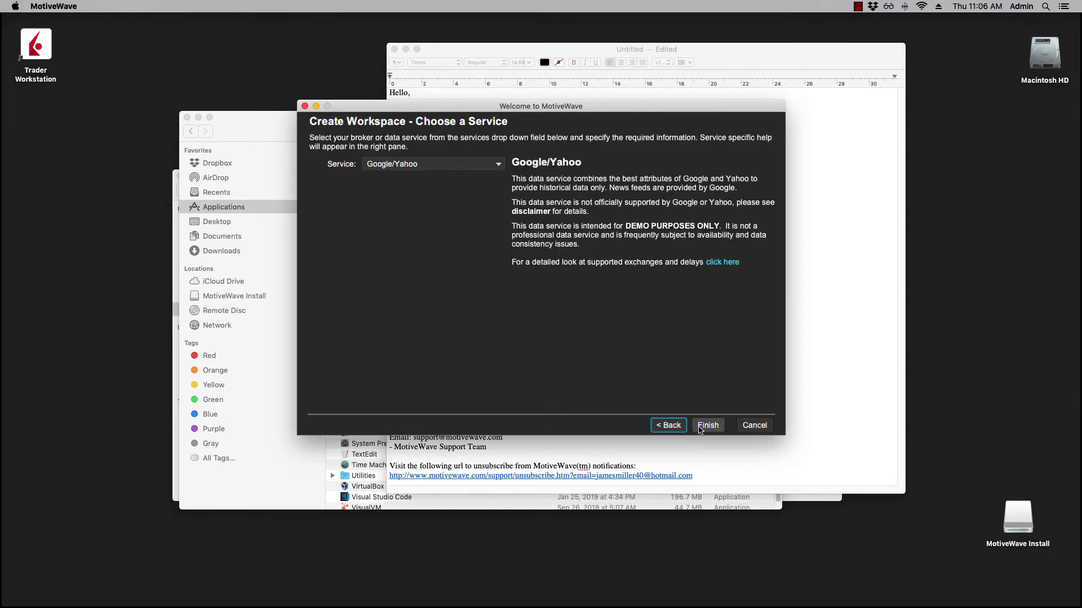
pyautogui.click(701, 430)
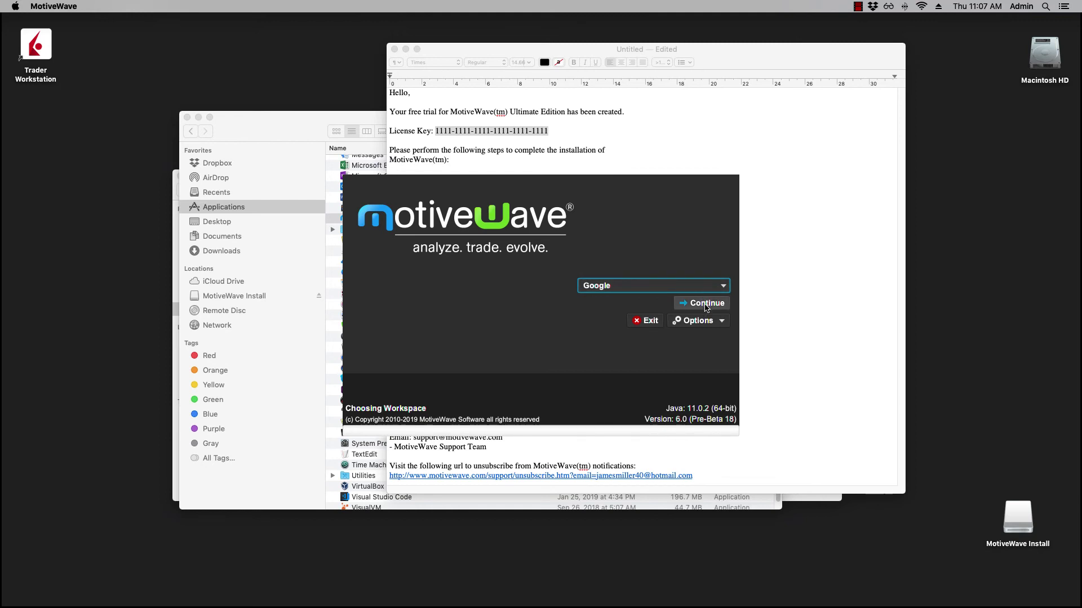
# Continue with the Google workspace selected at startup
pyautogui.click(706, 308)
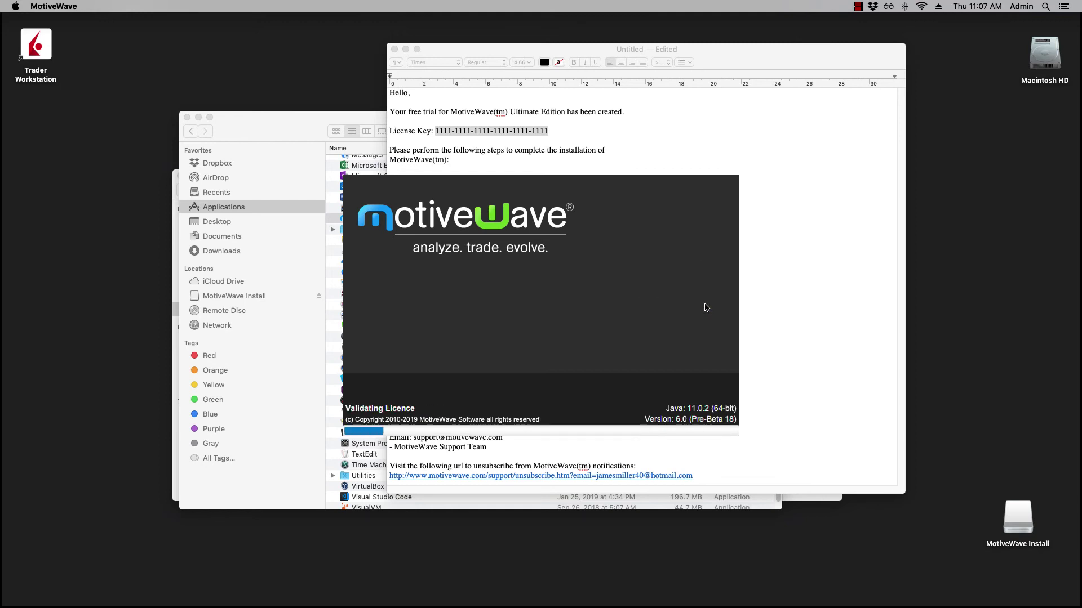